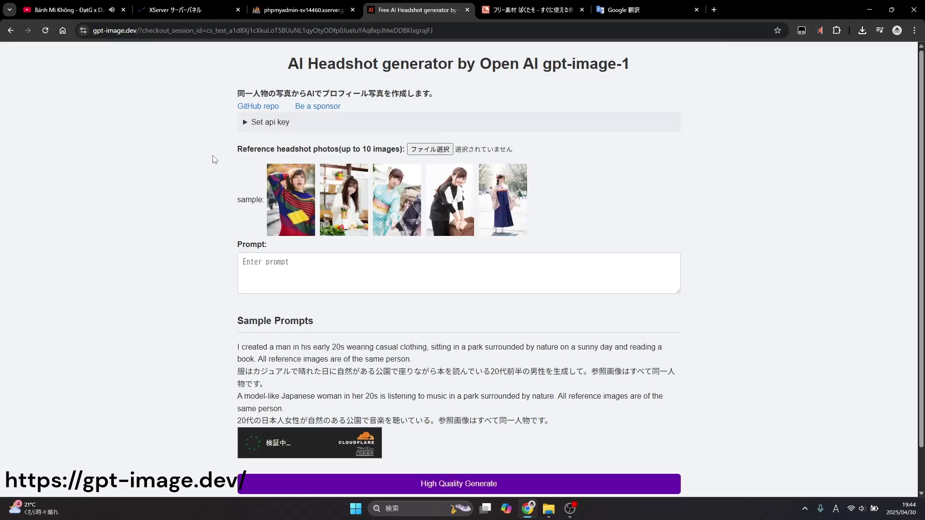
Choose all ten reference photos of the woman from the ダウンロード folder
{"action": "left_click", "coordinate": [428, 150]}
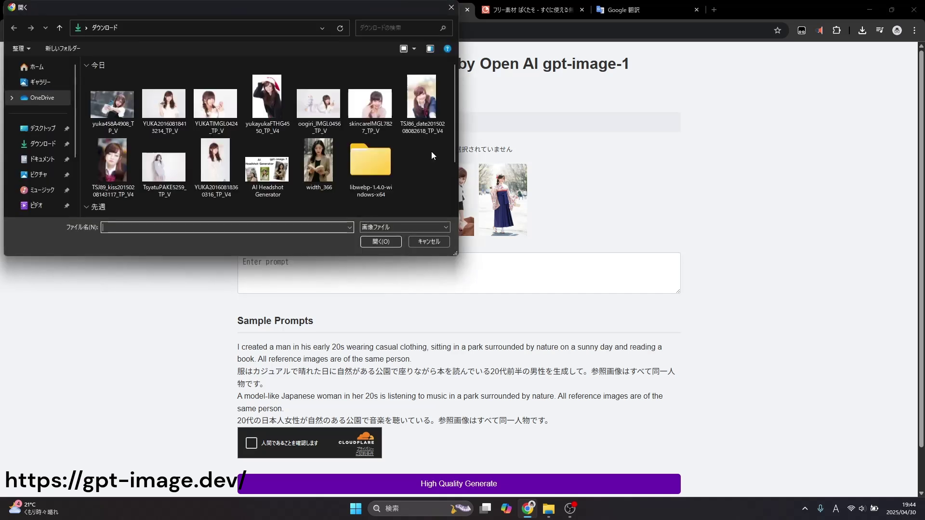
{"action": "left_click_drag", "start_coordinate": [85, 97], "coordinate": [409, 103]}
Attach the ten reference photos and paste the Osaka Castle cherry-blossom prompt
{"action": "left_click", "coordinate": [383, 242]}
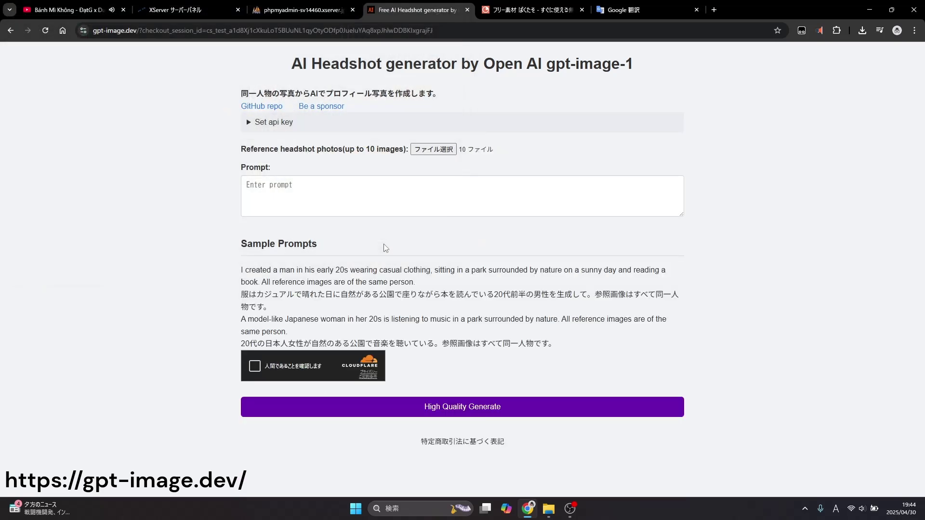
{"action": "left_click", "coordinate": [293, 274]}
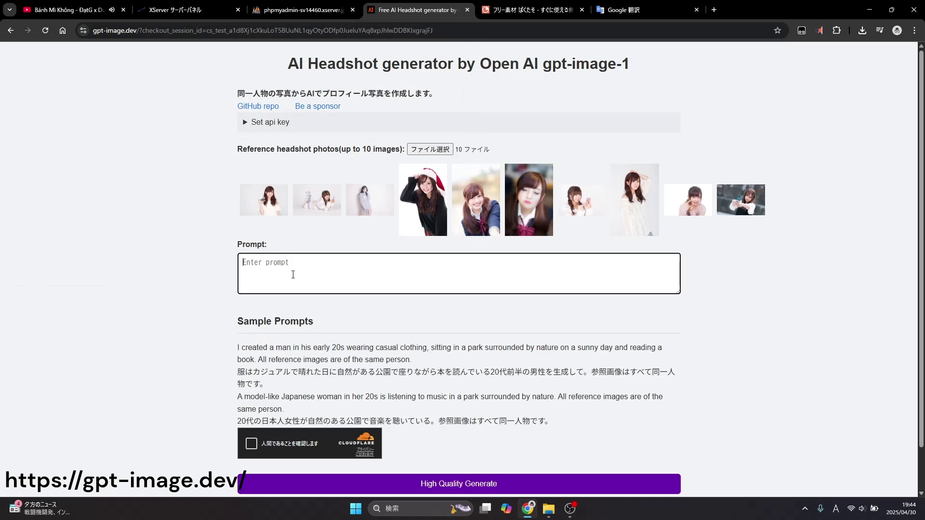
{"action": "type", "text": "A Japanese woman in her 20s looking at cherry blossoms at Osaka Castle. All reference images are of the same person."}
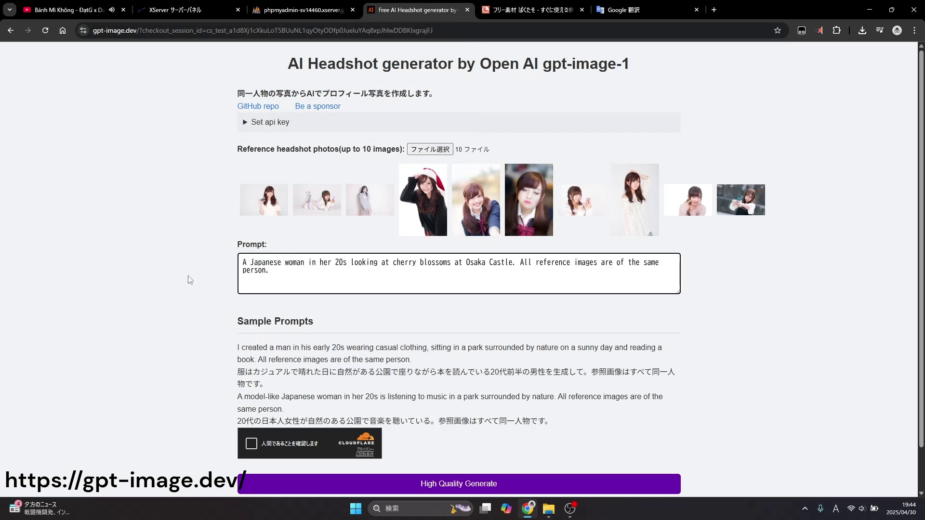
Pass the Cloudflare verification and start High Quality generation
{"action": "left_click", "coordinate": [291, 449]}
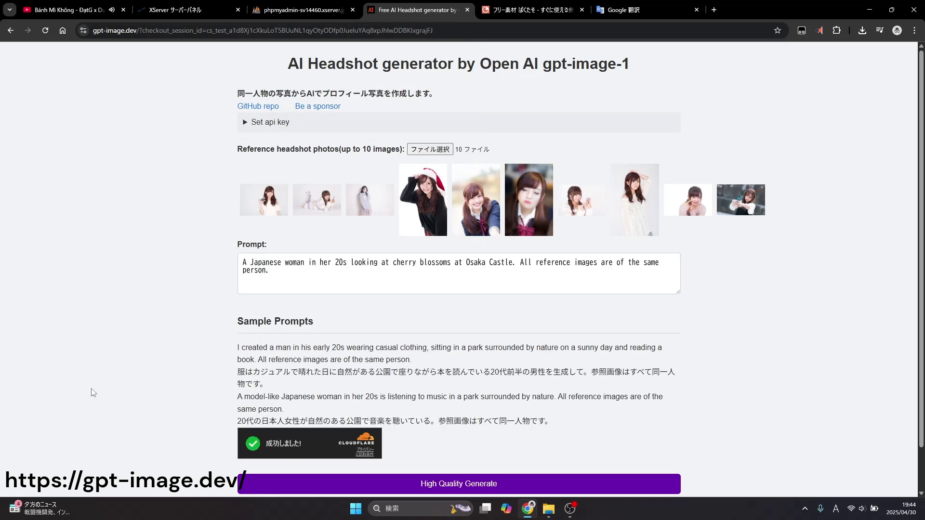
{"action": "scroll", "coordinate": [92, 396], "scroll_direction": "down", "scroll_amount": 2}
{"action": "left_click", "coordinate": [427, 437]}
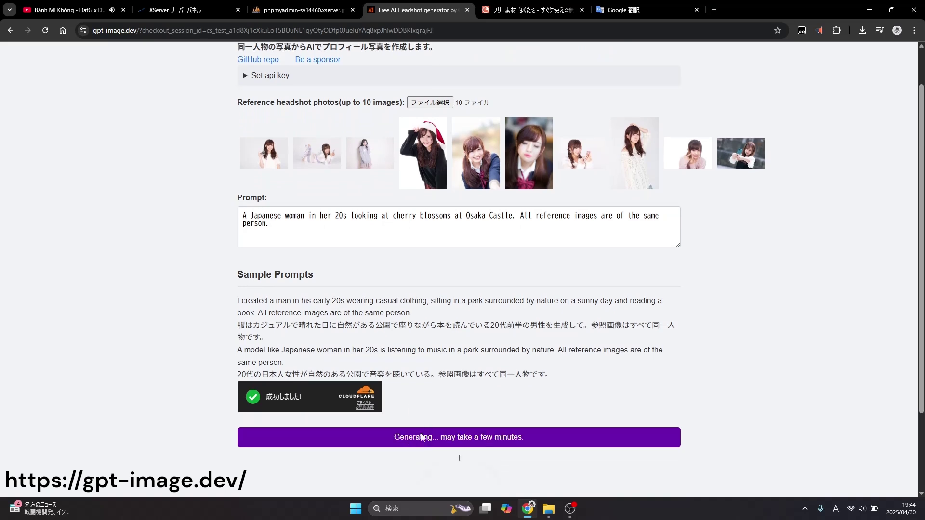
{"action": "scroll", "coordinate": [79, 331], "scroll_direction": "down", "scroll_amount": 2}
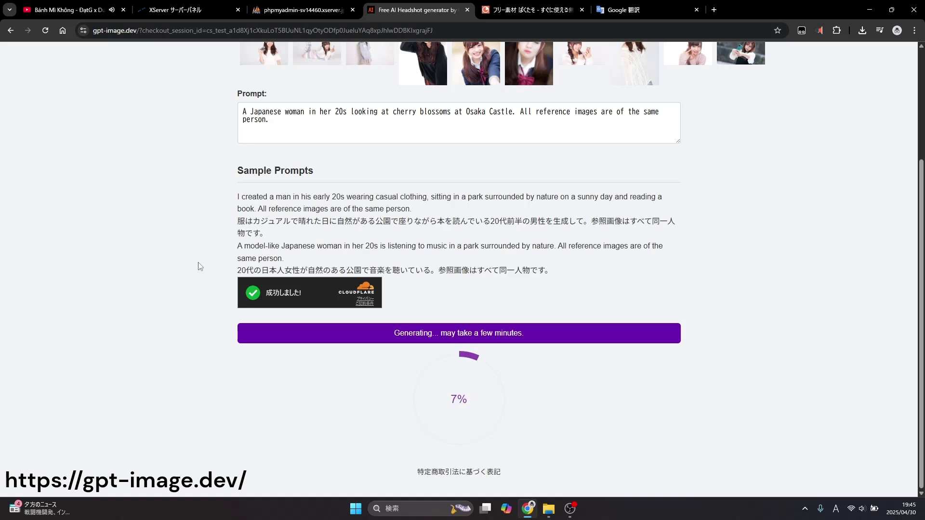
{"action": "scroll", "coordinate": [200, 264], "scroll_direction": "up", "scroll_amount": 2}
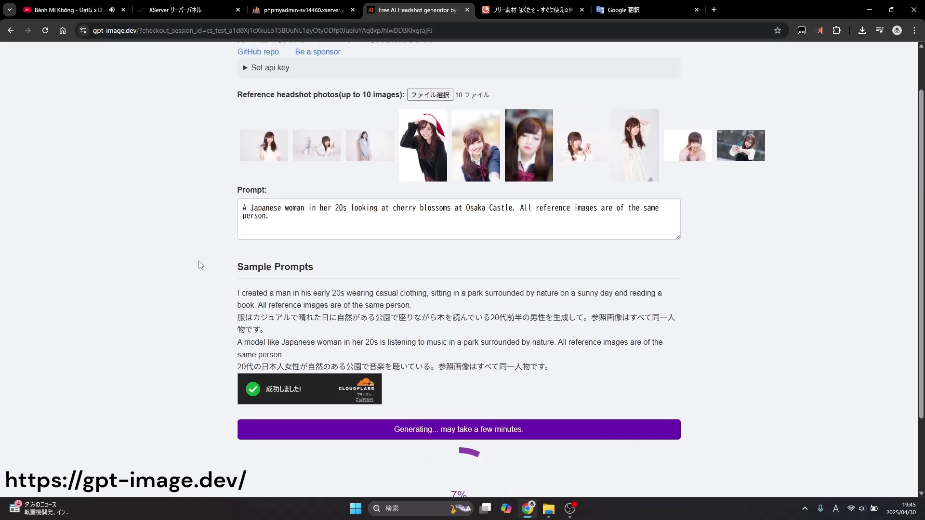
Open the first reference photo in a new tab and view it full-size
{"action": "right_click", "coordinate": [260, 146]}
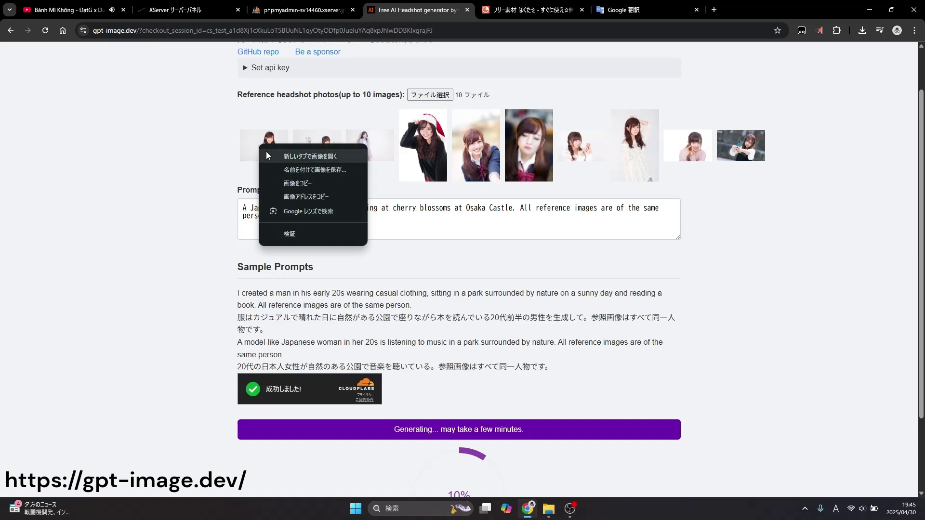
{"action": "left_click", "coordinate": [266, 155]}
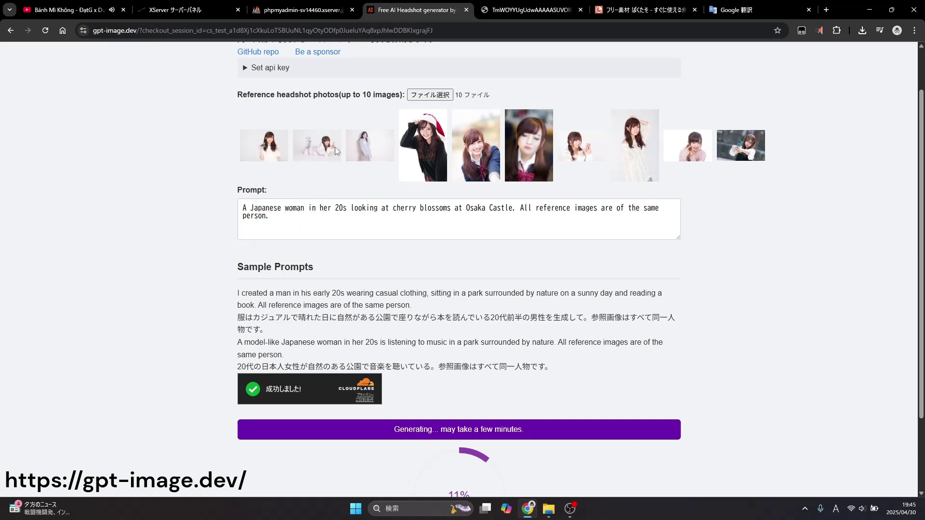
{"action": "left_click", "coordinate": [529, 10]}
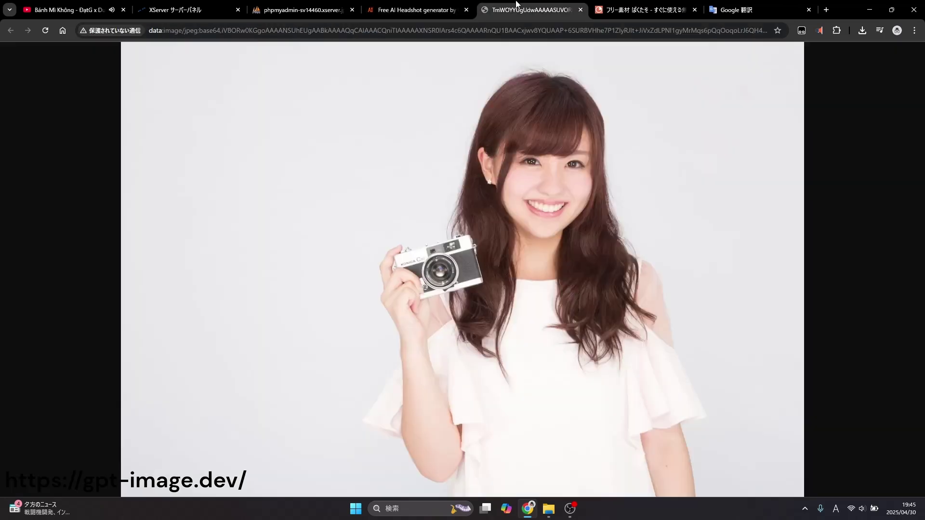
{"action": "left_click", "coordinate": [415, 10]}
Open the remaining nine reference photos in new tabs
{"action": "right_click", "coordinate": [328, 145]}
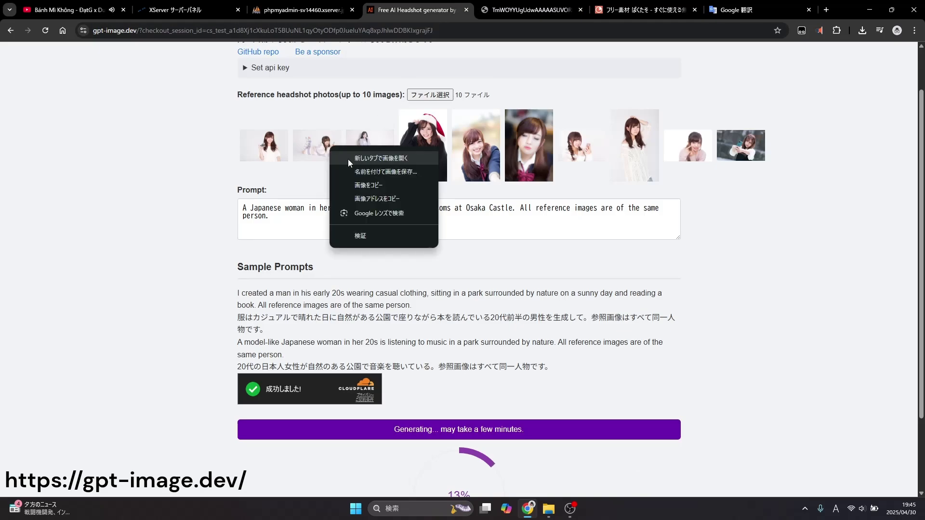
{"action": "left_click", "coordinate": [348, 158]}
{"action": "right_click", "coordinate": [368, 140]}
{"action": "left_click", "coordinate": [414, 149]}
{"action": "right_click", "coordinate": [421, 141]}
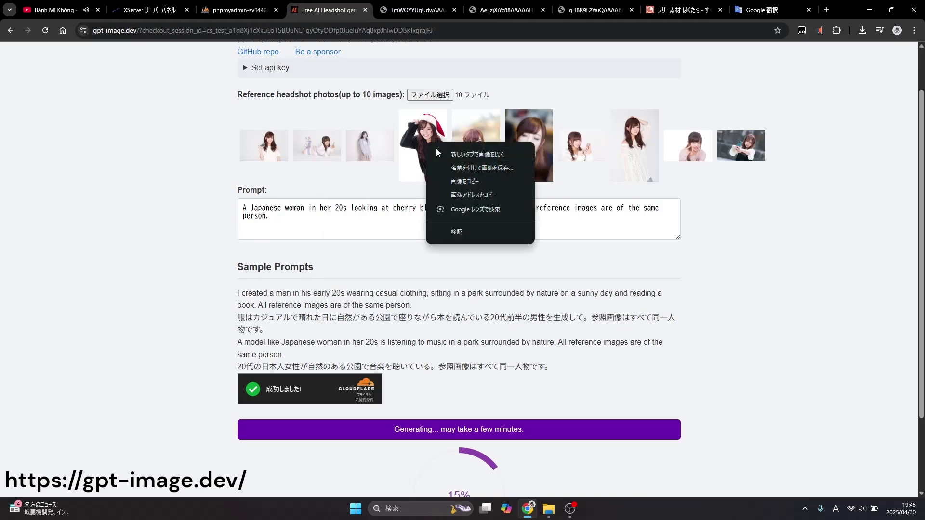
{"action": "left_click", "coordinate": [461, 151]}
{"action": "right_click", "coordinate": [480, 141]}
{"action": "left_click", "coordinate": [492, 152]}
{"action": "right_click", "coordinate": [538, 144]}
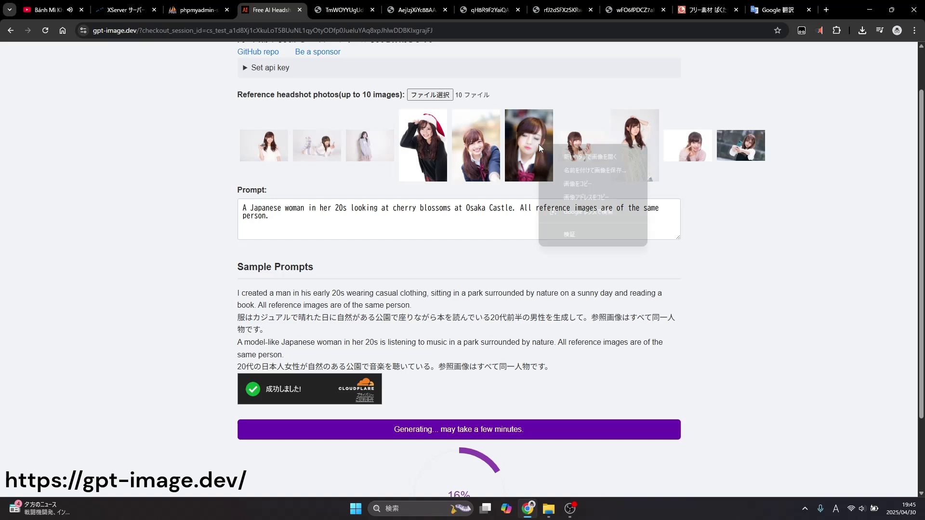
{"action": "left_click", "coordinate": [552, 156]}
{"action": "right_click", "coordinate": [586, 143]}
{"action": "left_click", "coordinate": [602, 154]}
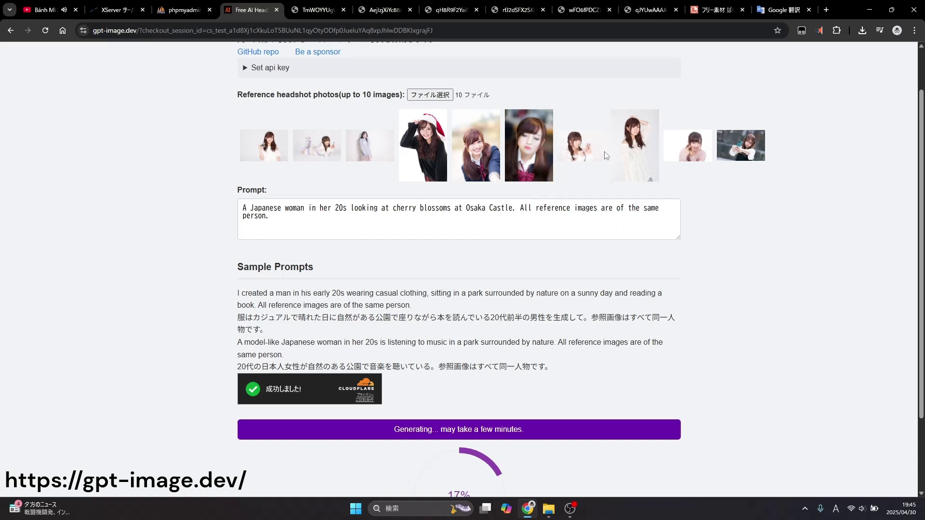
{"action": "right_click", "coordinate": [646, 148]}
{"action": "left_click", "coordinate": [660, 156]}
{"action": "right_click", "coordinate": [699, 147]}
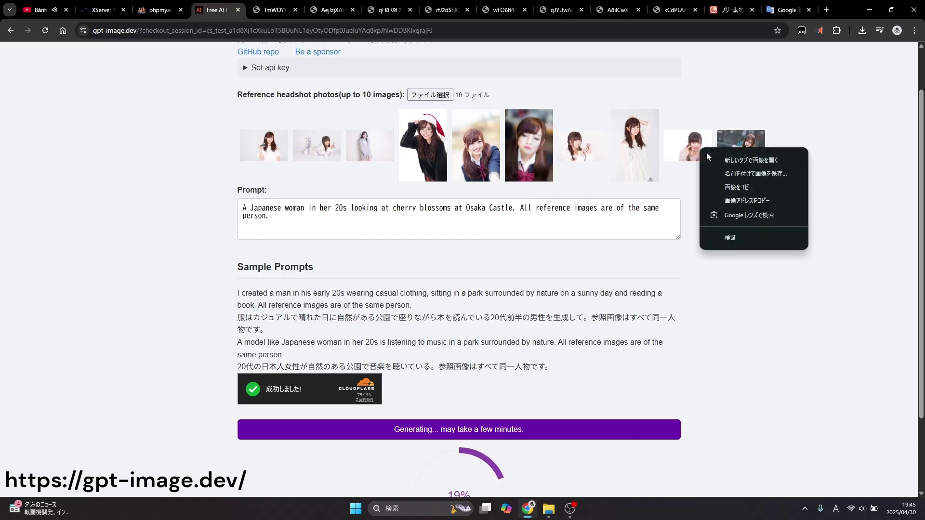
{"action": "left_click", "coordinate": [706, 153]}
{"action": "right_click", "coordinate": [730, 146]}
{"action": "left_click", "coordinate": [746, 154]}
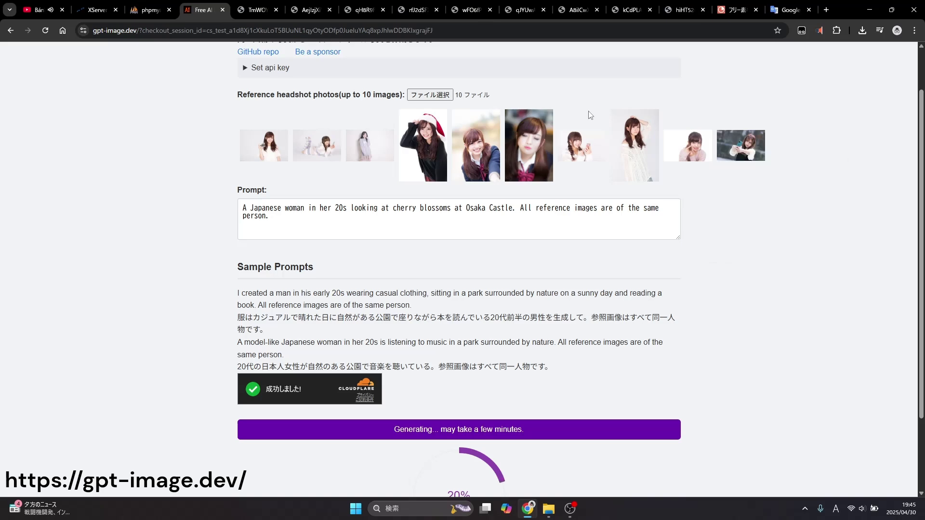
View each reference photo tab, from standing girl to selfie, then return to the Free AI generator
{"action": "left_click", "coordinate": [295, 4]}
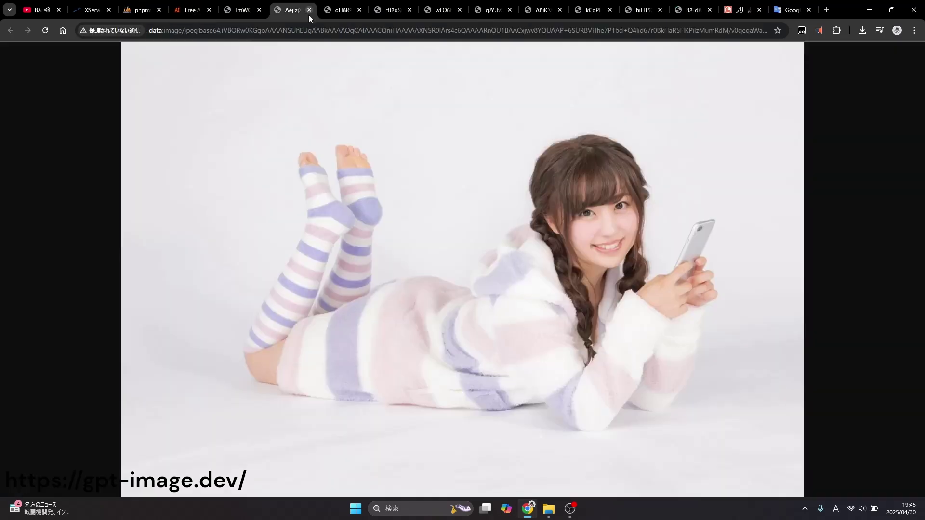
{"action": "left_click", "coordinate": [335, 8]}
{"action": "left_click", "coordinate": [392, 5]}
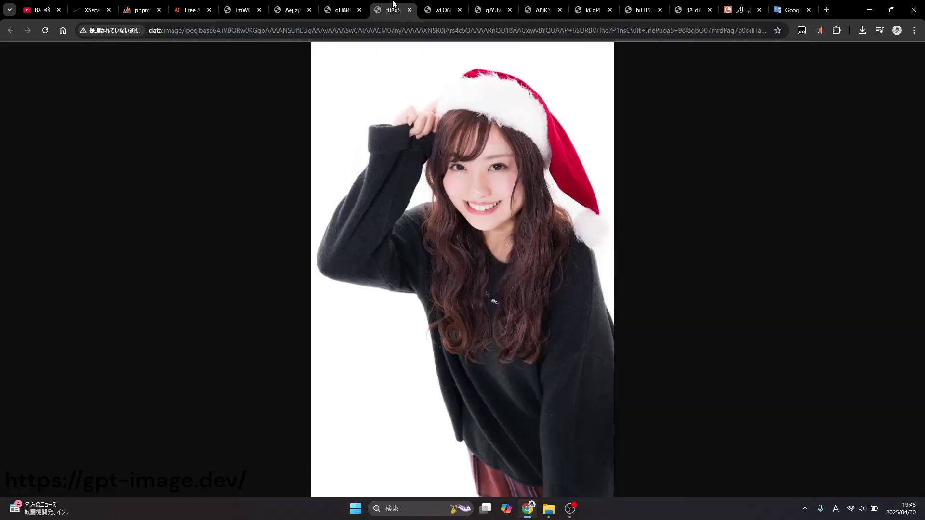
{"action": "left_click", "coordinate": [445, 5]}
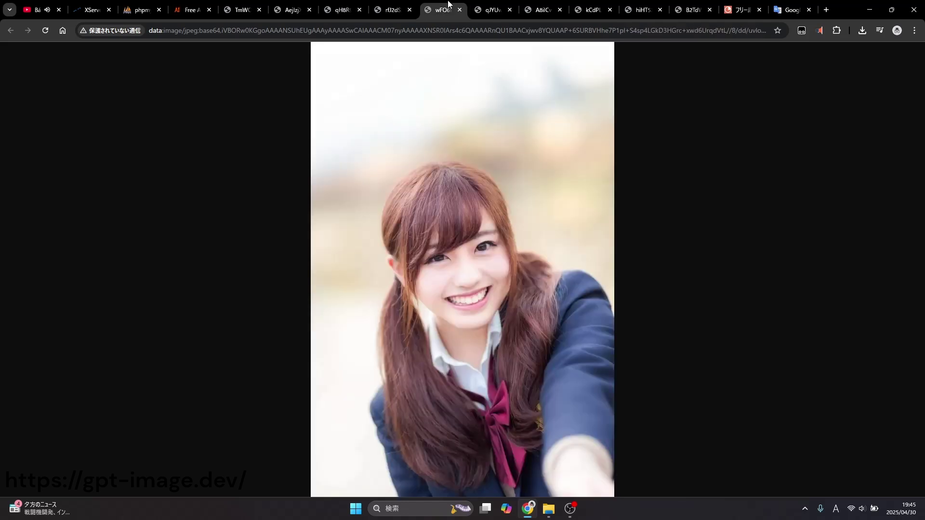
{"action": "left_click", "coordinate": [480, 4]}
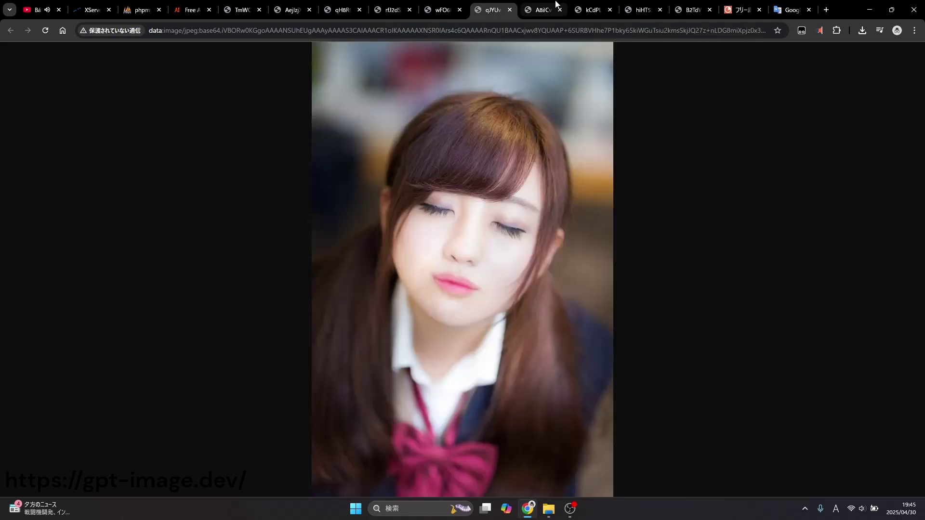
{"action": "left_click", "coordinate": [541, 5]}
{"action": "left_click", "coordinate": [600, 5]}
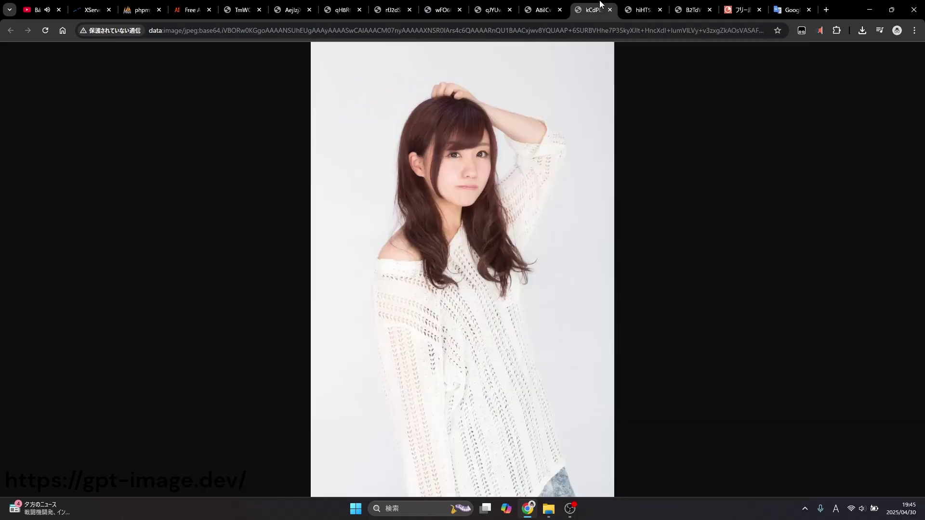
{"action": "left_click", "coordinate": [638, 4]}
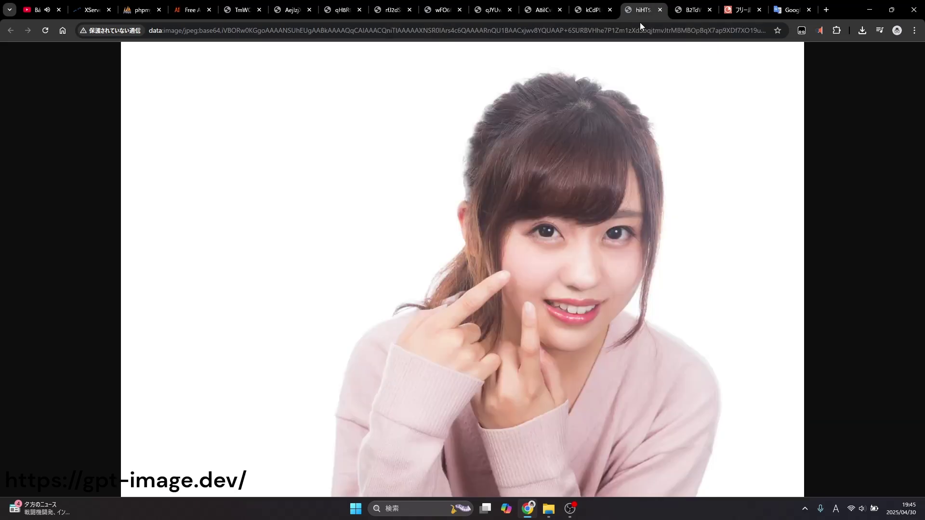
{"action": "left_click", "coordinate": [687, 6]}
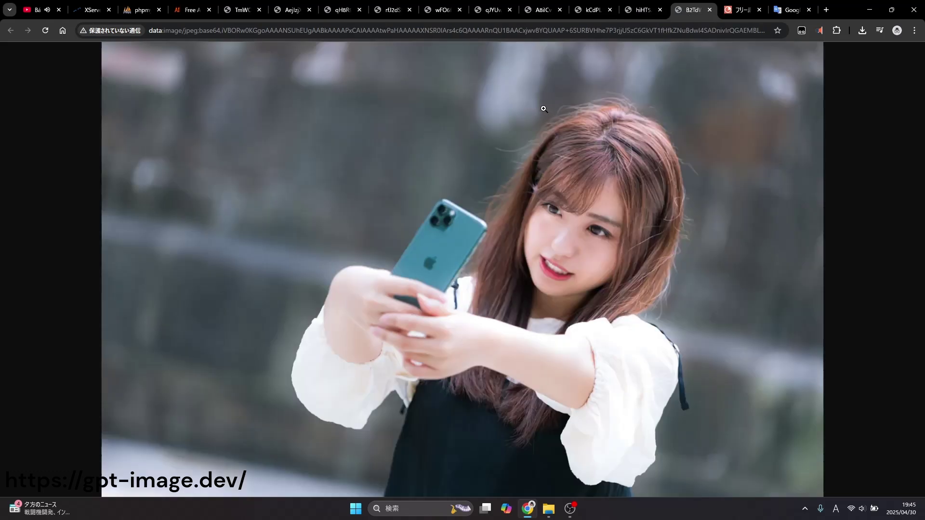
{"action": "left_click", "coordinate": [192, 7]}
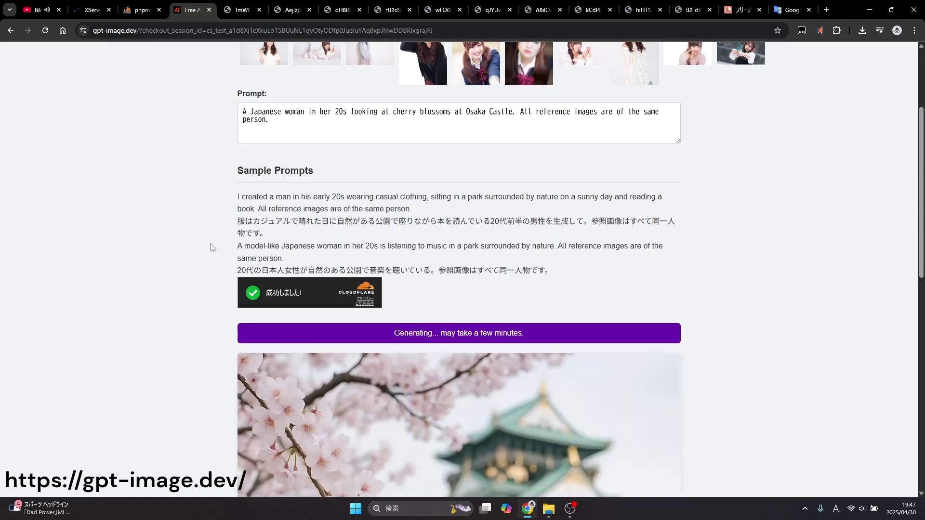
Save the generated Osaka Castle image as ダウンロード.png and open it from the downloads
{"action": "scroll", "coordinate": [130, 258], "scroll_direction": "down", "scroll_amount": 7}
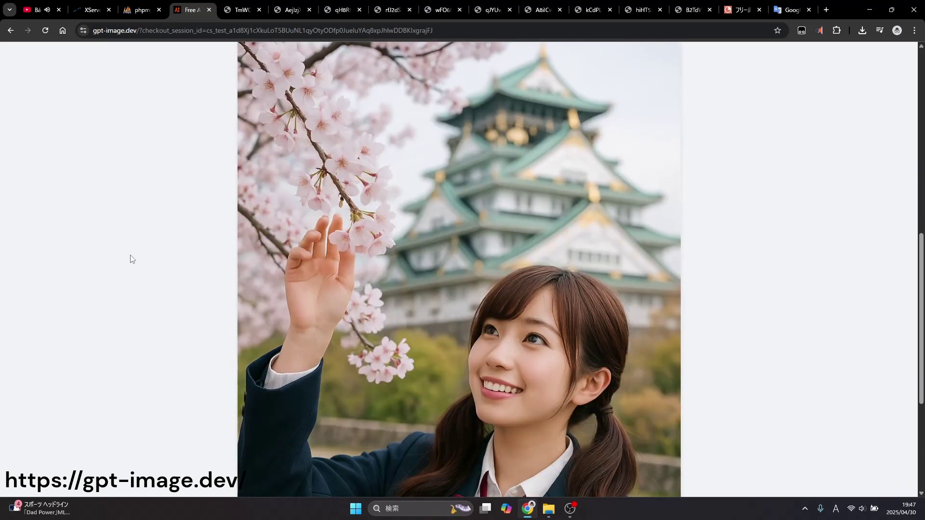
{"action": "scroll", "coordinate": [130, 259], "scroll_direction": "down", "scroll_amount": 1}
{"action": "scroll", "coordinate": [130, 259], "scroll_direction": "down", "scroll_amount": 3}
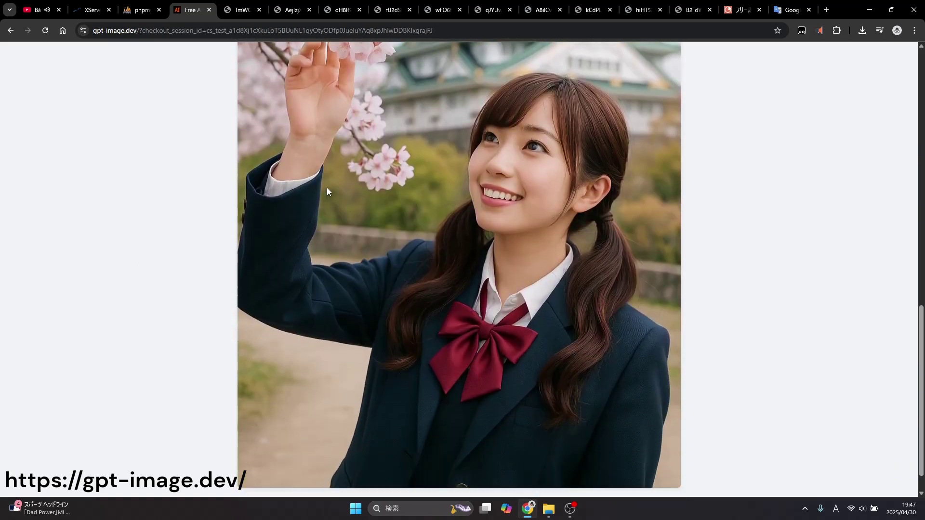
{"action": "scroll", "coordinate": [330, 190], "scroll_direction": "up", "scroll_amount": 1}
{"action": "scroll", "coordinate": [331, 189], "scroll_direction": "up", "scroll_amount": 1}
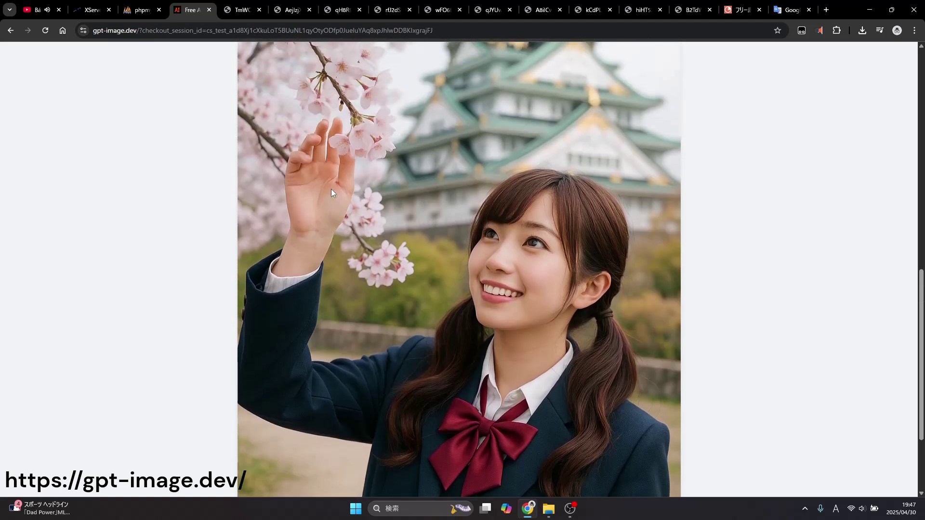
{"action": "right_click", "coordinate": [331, 189]}
{"action": "left_click", "coordinate": [357, 218]}
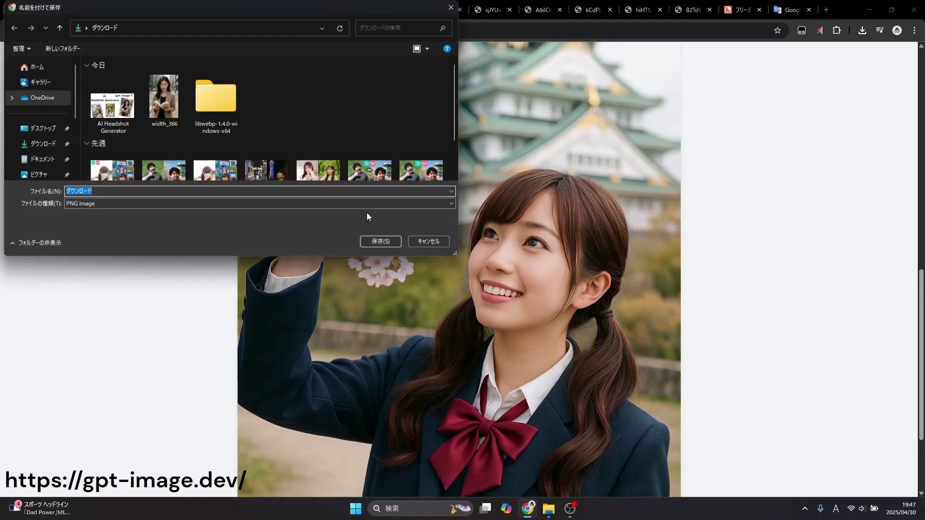
{"action": "left_click", "coordinate": [371, 243]}
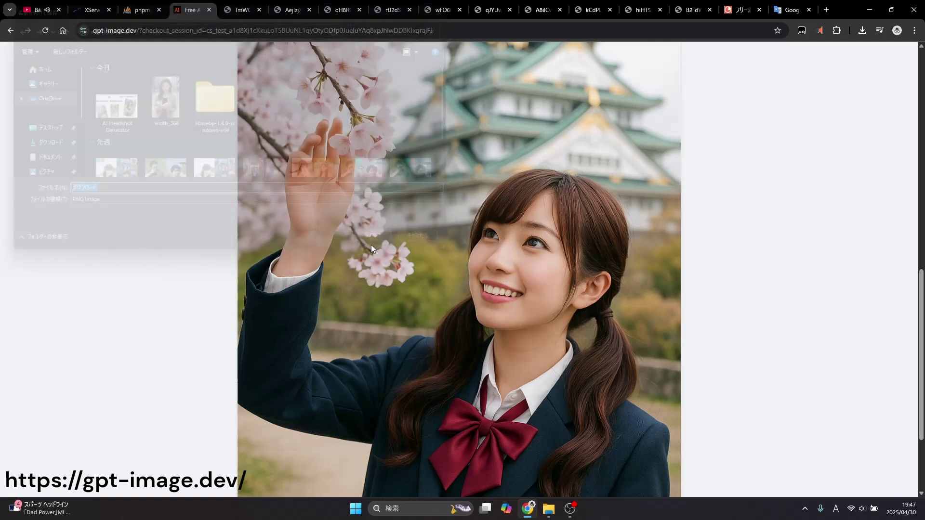
{"action": "left_click", "coordinate": [785, 55]}
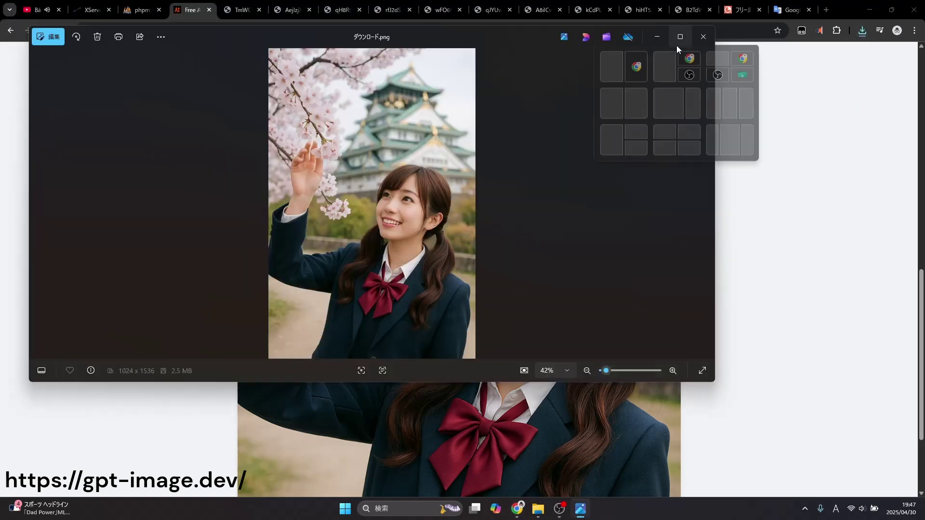
Maximize Photos, zoom to 100% to inspect the bow and jacket, zoom out, and close
{"action": "left_click", "coordinate": [680, 36]}
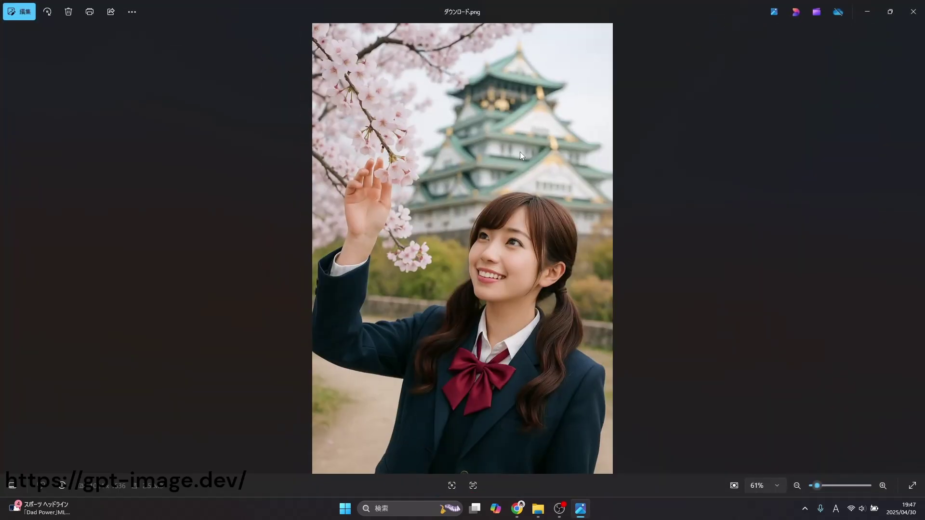
{"action": "scroll", "coordinate": [521, 156], "scroll_direction": "up", "scroll_amount": 2}
{"action": "mouse_move", "coordinate": [521, 157]}
{"action": "left_mouse_down"}
{"action": "mouse_move", "coordinate": [542, 260]}
{"action": "mouse_move", "coordinate": [536, 147]}
{"action": "left_mouse_up"}
{"action": "left_click_drag", "start_coordinate": [536, 347], "coordinate": [522, 229]}
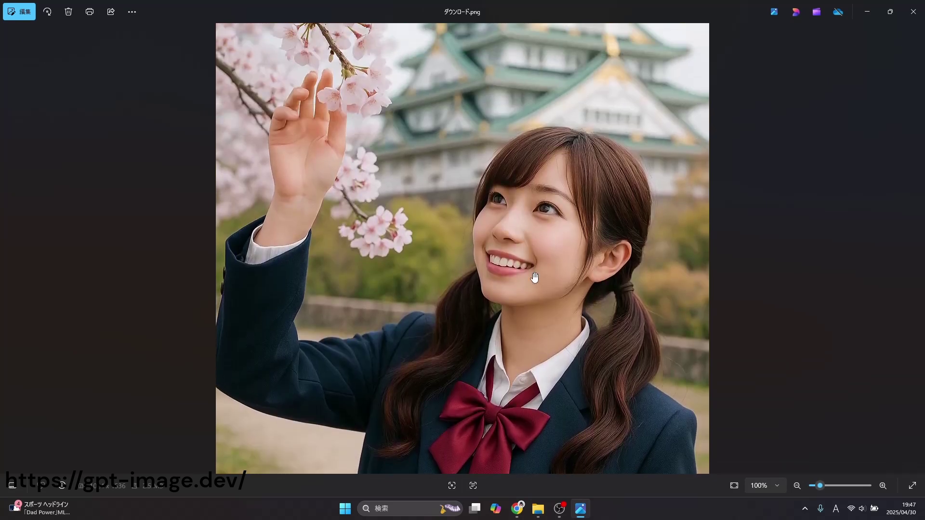
{"action": "scroll", "coordinate": [530, 273], "scroll_direction": "down", "scroll_amount": 3}
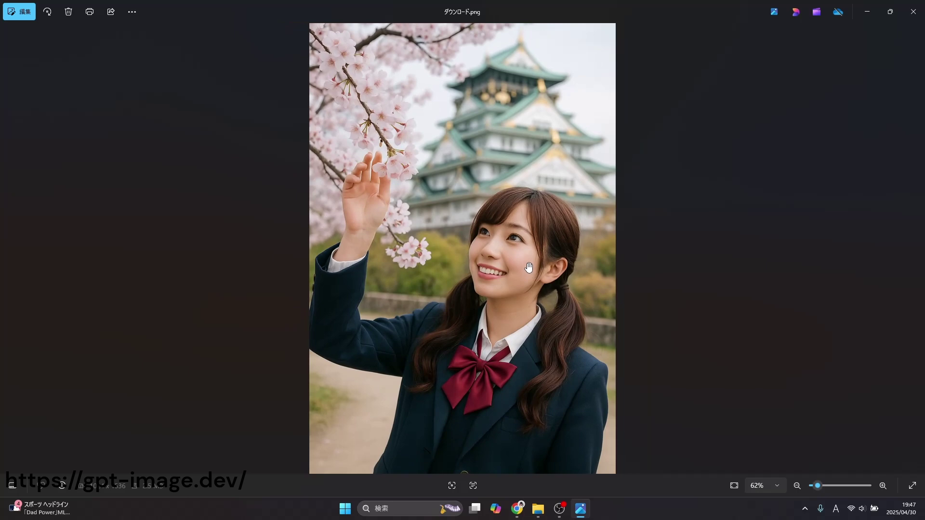
{"action": "scroll", "coordinate": [527, 264], "scroll_direction": "down", "scroll_amount": 1}
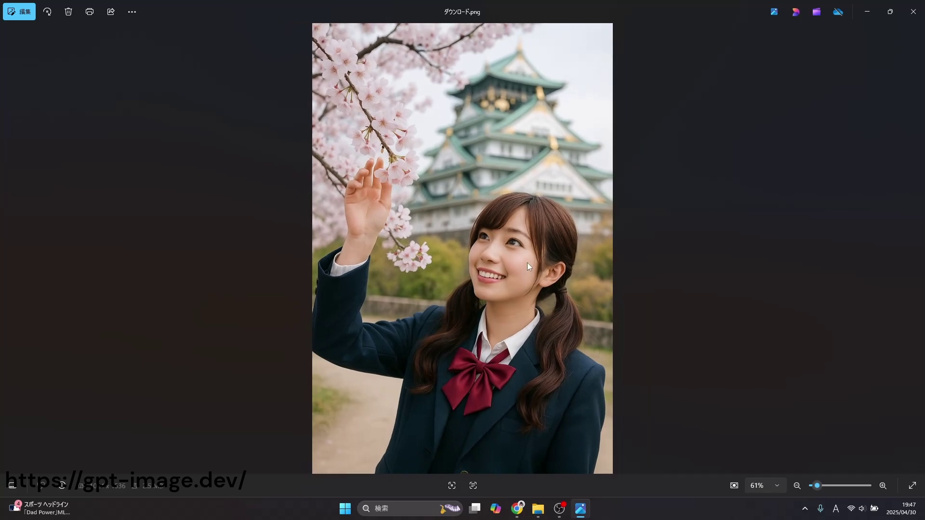
{"action": "left_click", "coordinate": [921, 5]}
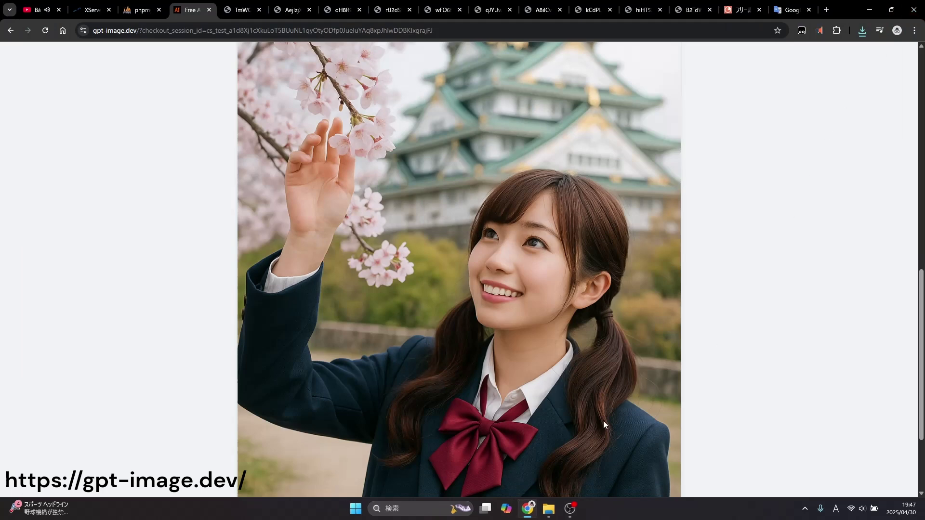